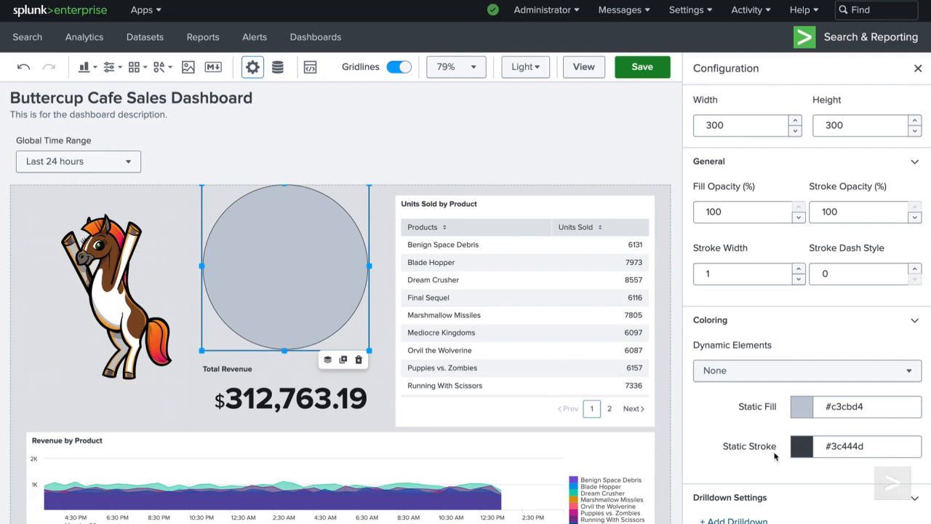
Step: Set the selected circle's static fill to black and its static stroke to transparent
click(803, 414)
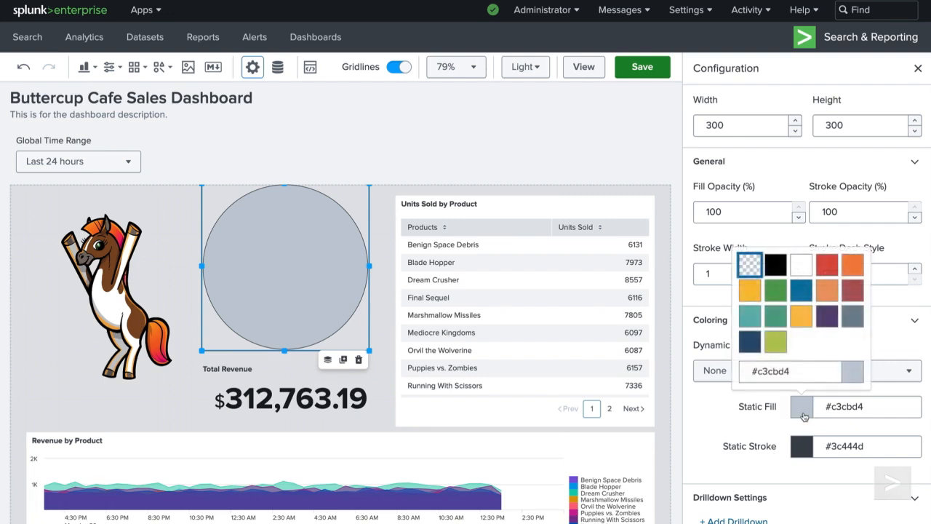
click(776, 268)
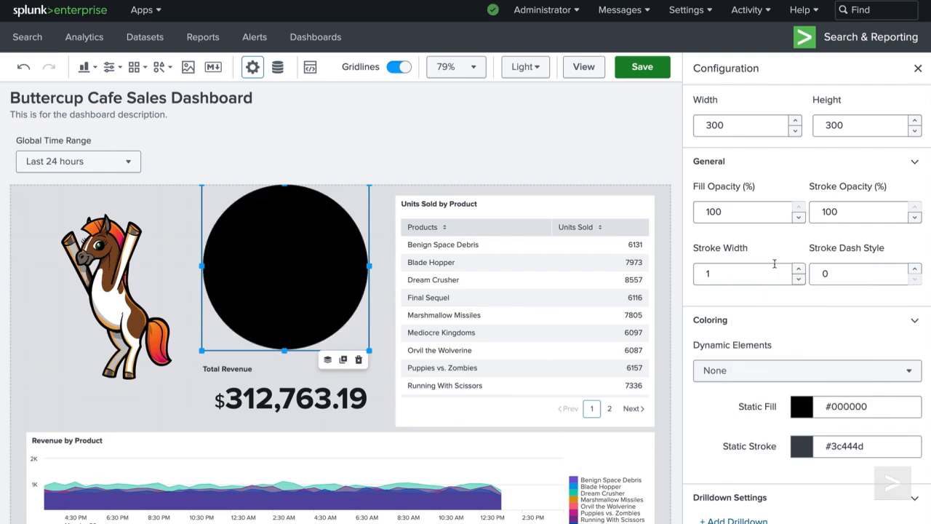
click(800, 452)
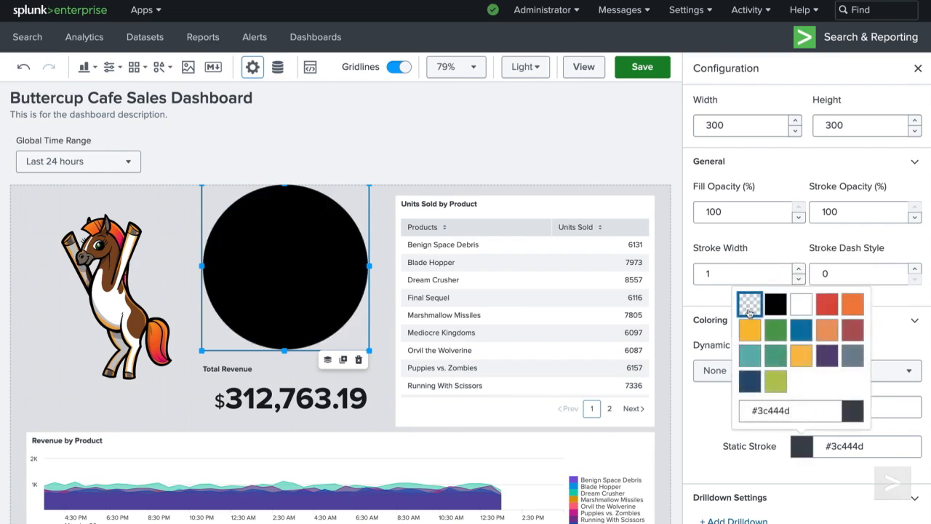
click(749, 305)
Step: Set the circle's fill opacity to 20%
click(730, 213)
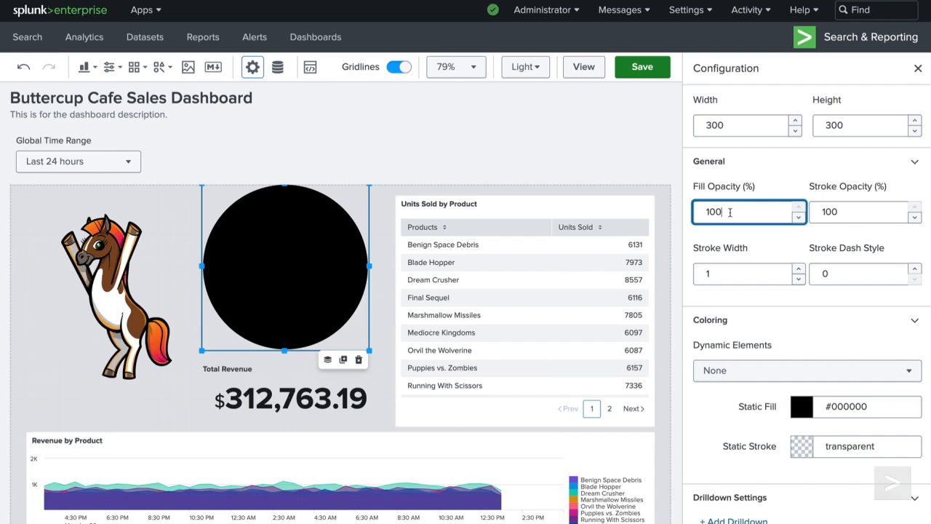
drag(730, 212, 706, 213)
text(20)
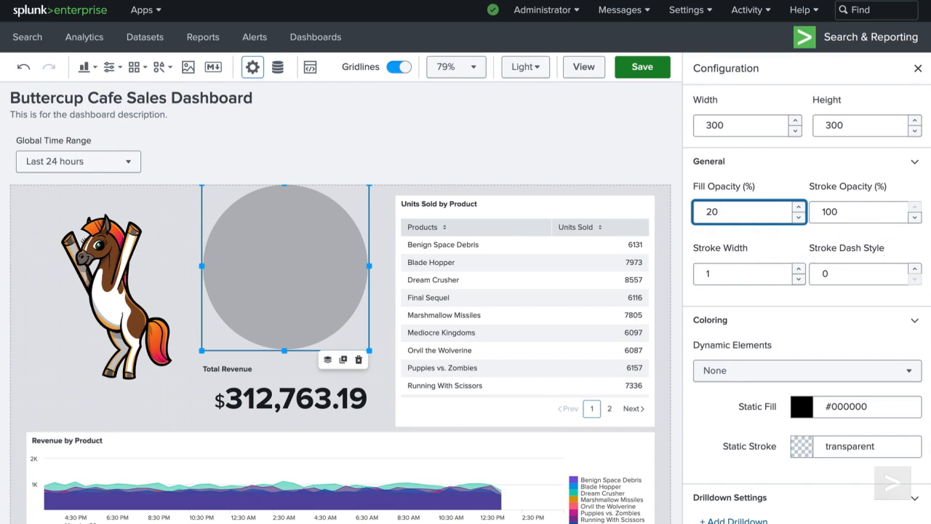
Step: Resize the circle into a flat ellipse about 230 by 90 under the horse and send it to back
drag(370, 350, 163, 375)
click(146, 398)
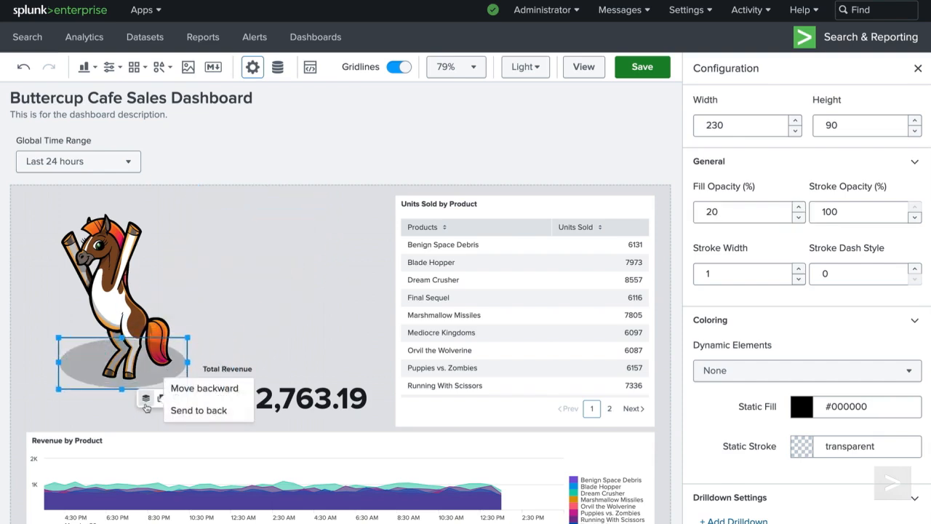
click(181, 412)
click(208, 234)
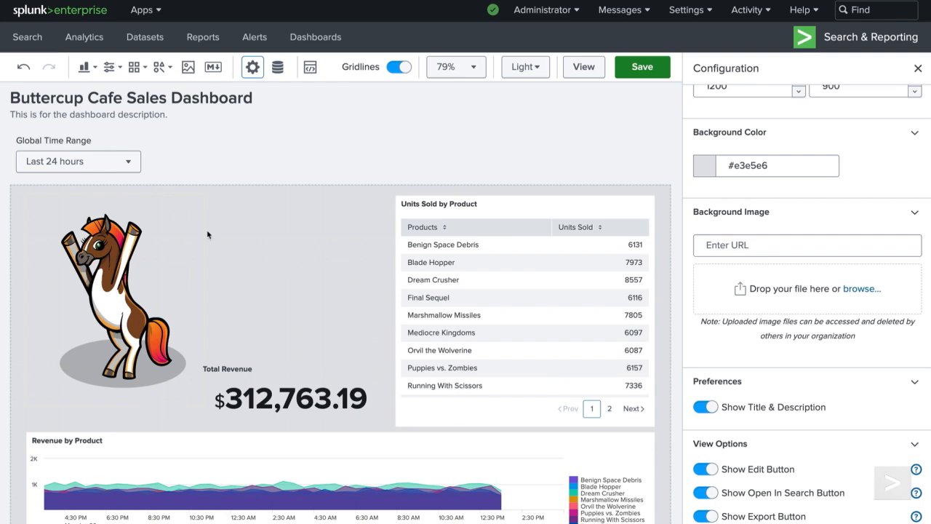
Step: Insert the person icon onto the canvas and connect it to the Active_Users data source
click(138, 67)
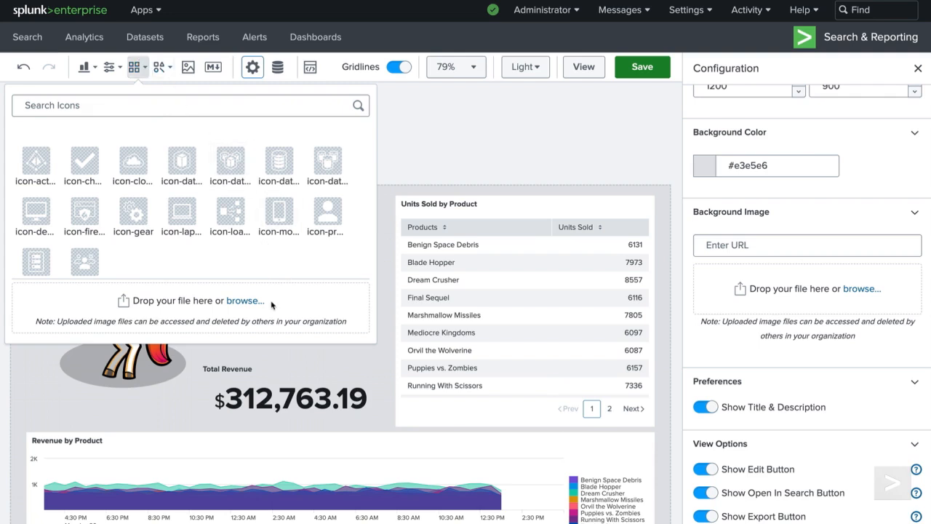
click(327, 211)
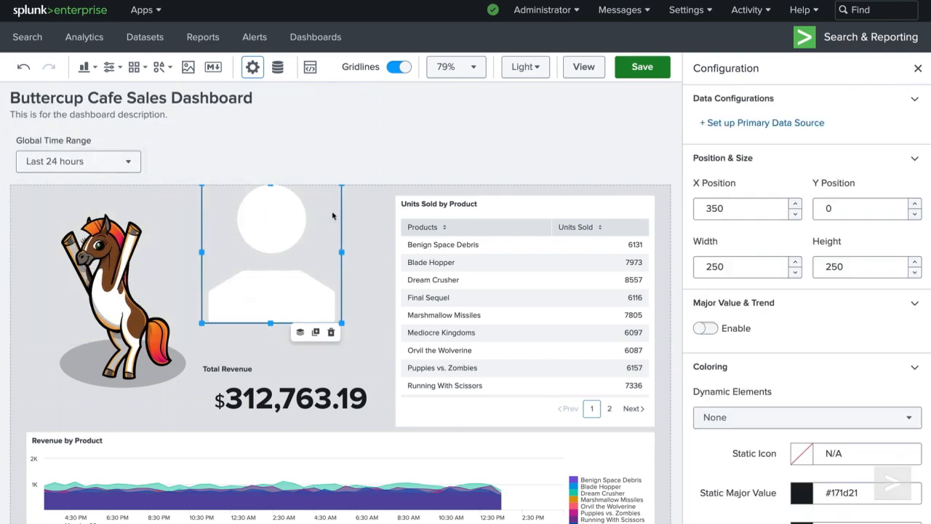
click(806, 125)
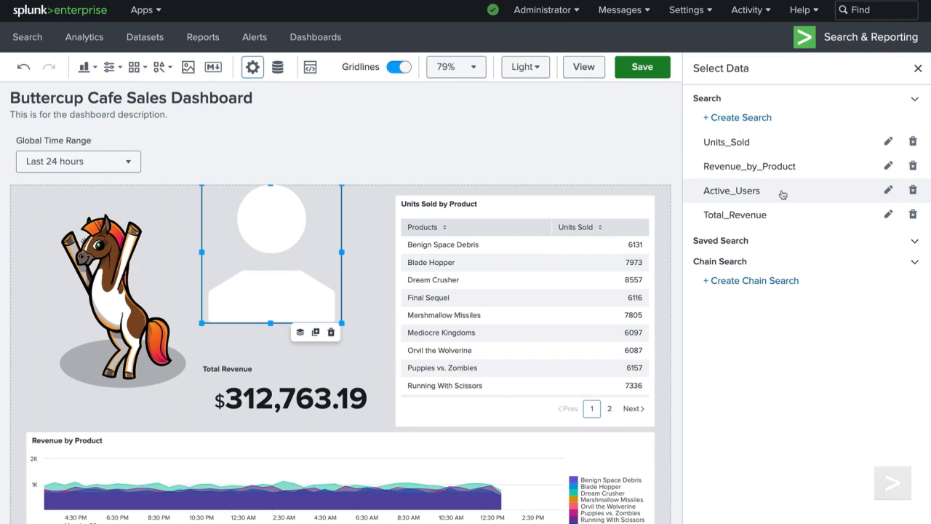
click(732, 190)
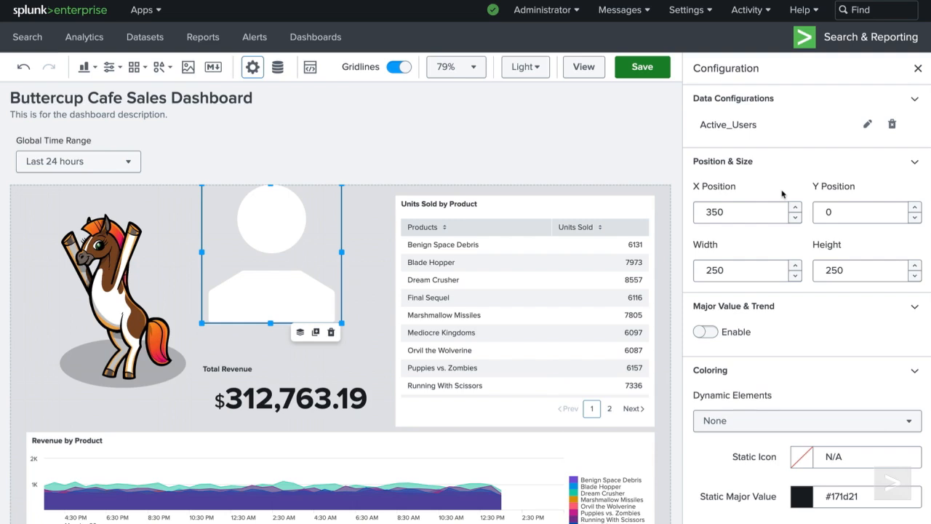
Step: Enable Major Value & Trend for the icon and set its dynamic coloring element to Icon
click(741, 339)
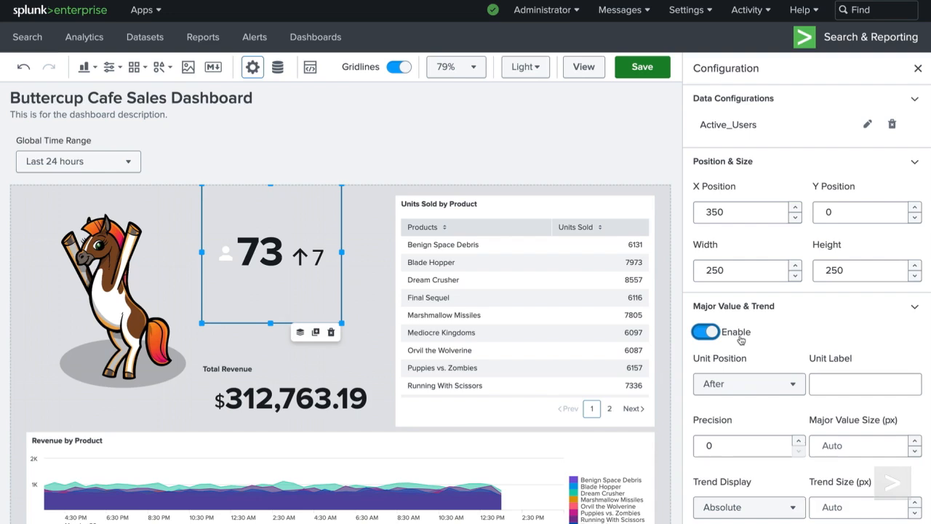
scroll(741, 338, down, 10)
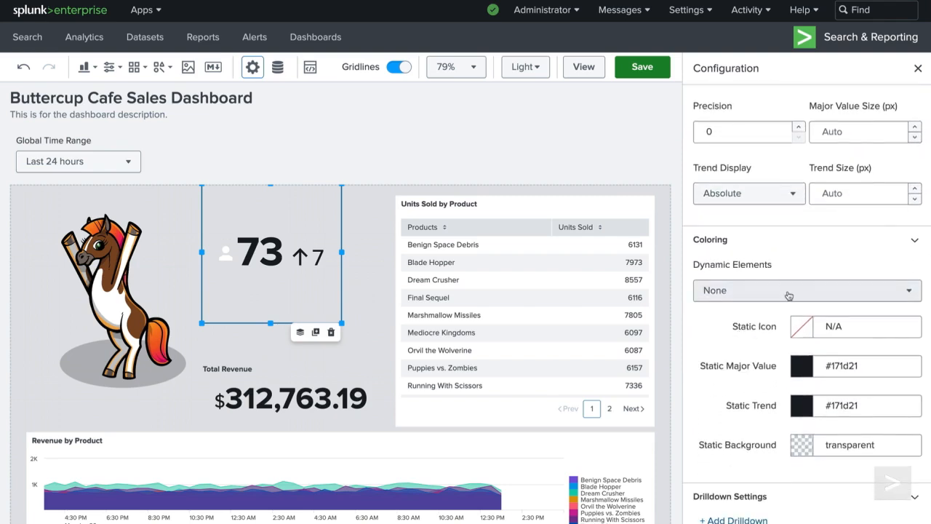
click(789, 295)
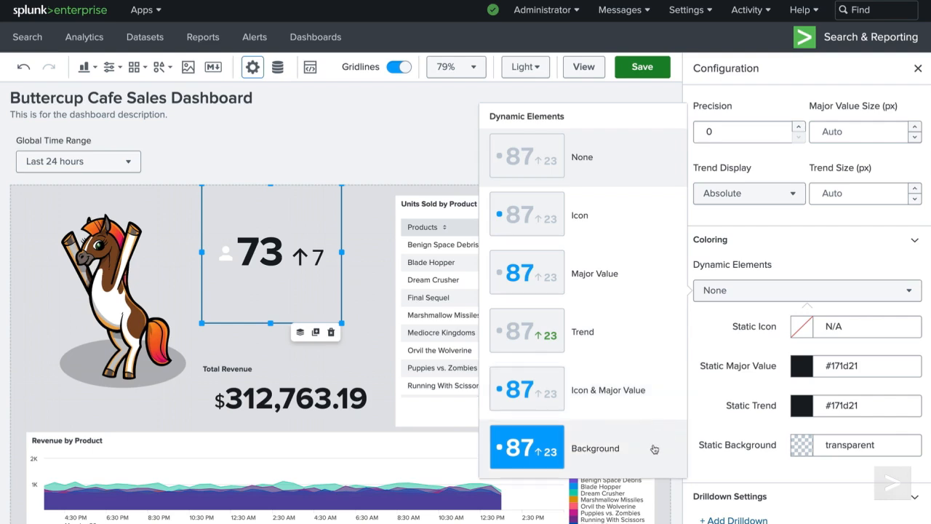
click(647, 230)
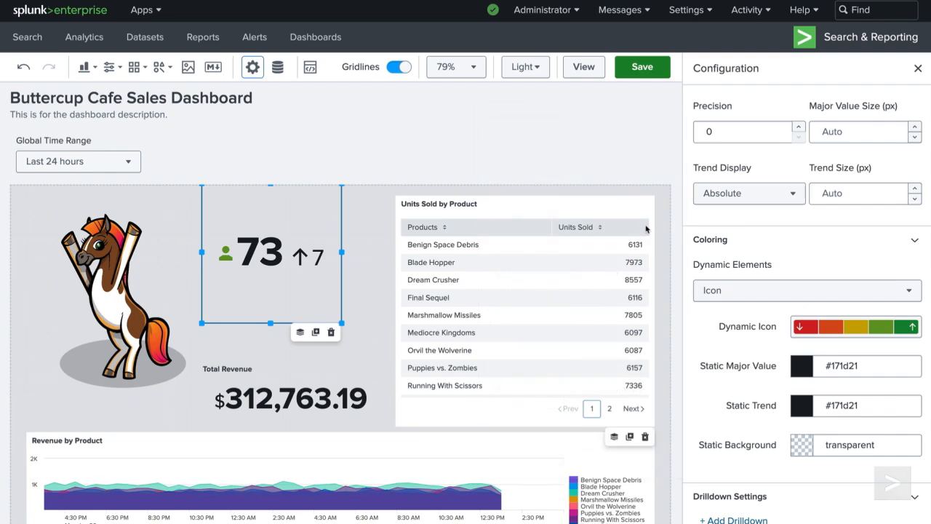
Step: Configure the dynamic icon coloring to use Major Value ranges with the Light Colors sequential red-to-green palette
click(817, 327)
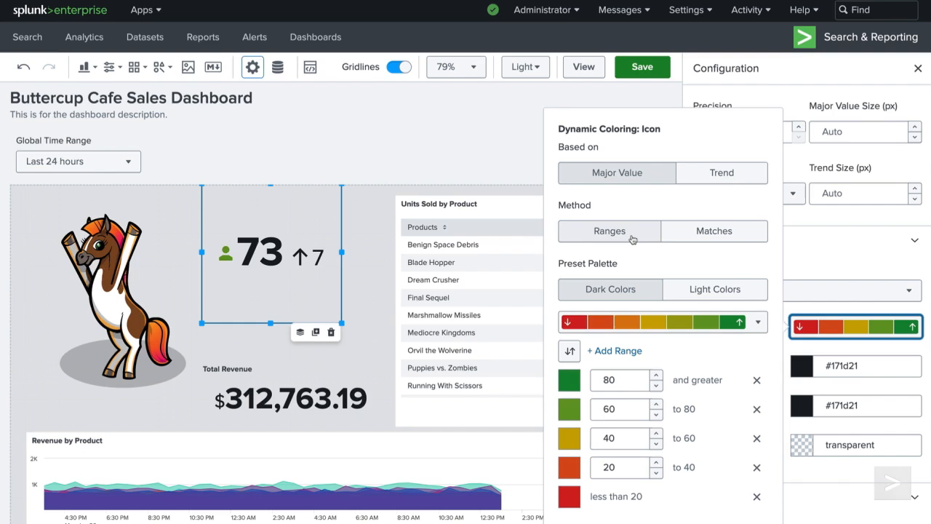
click(684, 240)
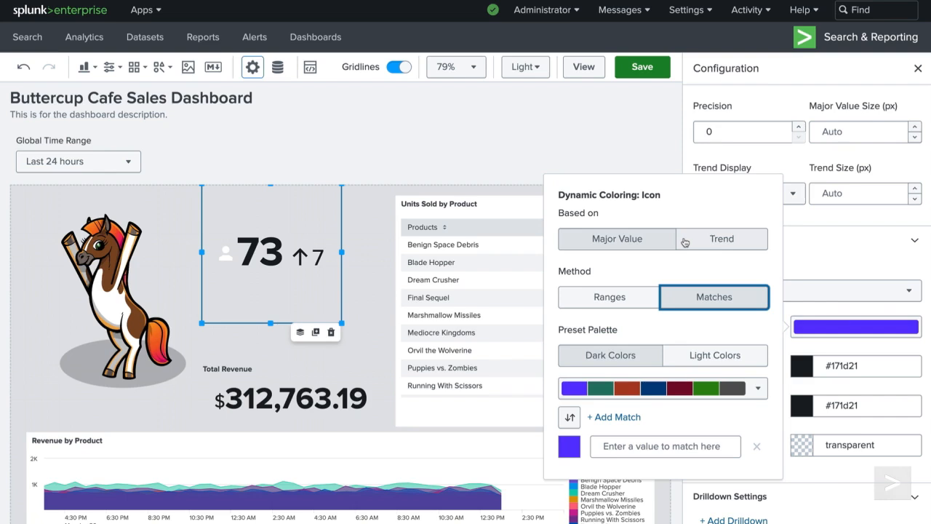
click(643, 299)
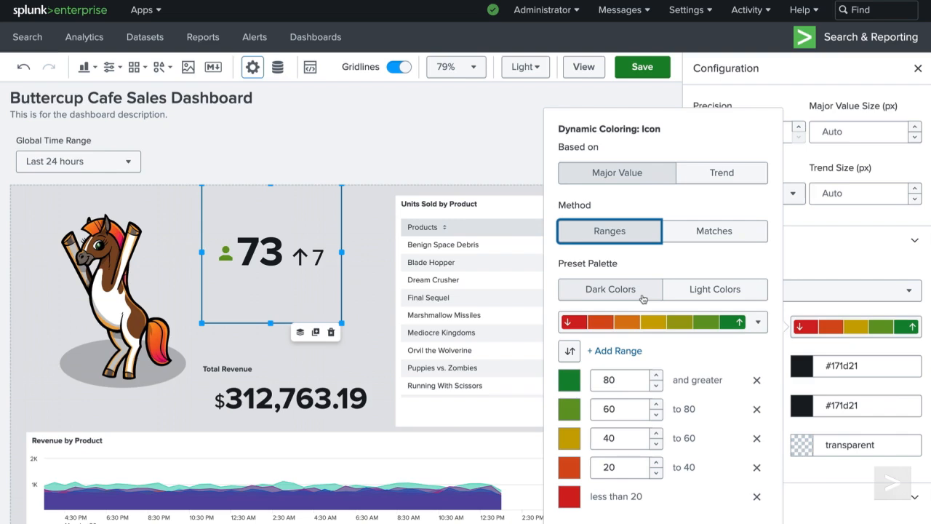
click(687, 291)
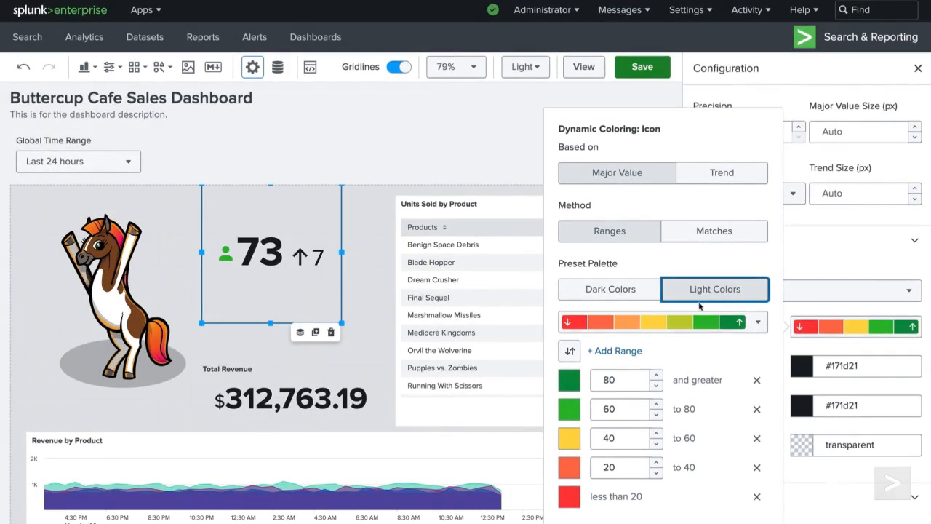
click(759, 323)
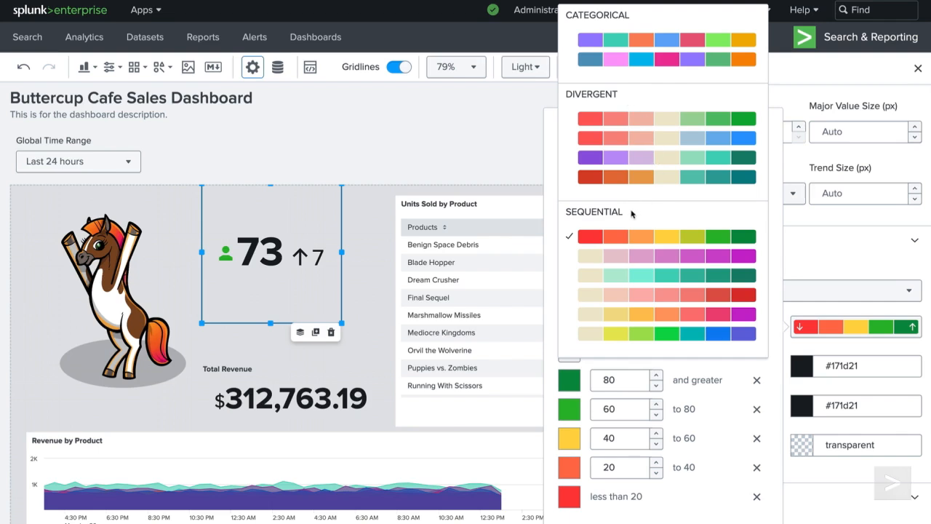
click(668, 236)
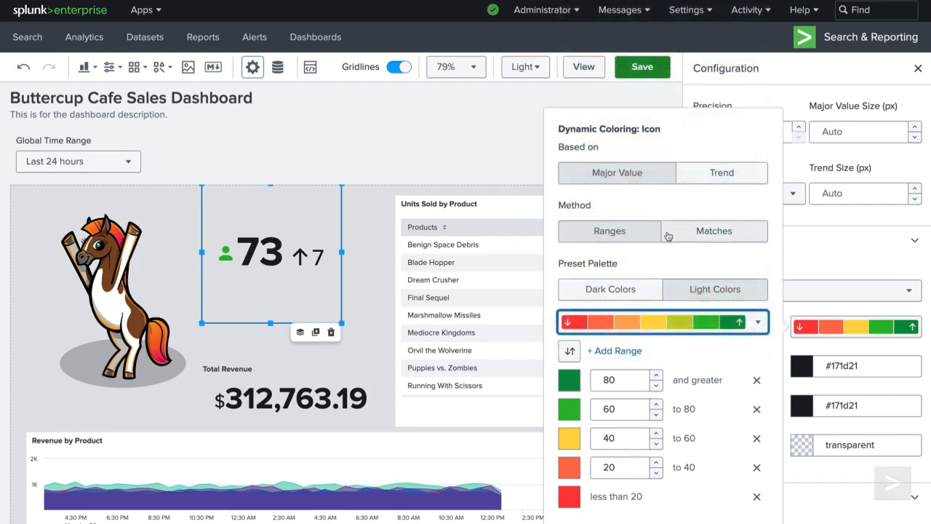
Step: Try adding two extra color ranges above 80, then delete them again
click(570, 379)
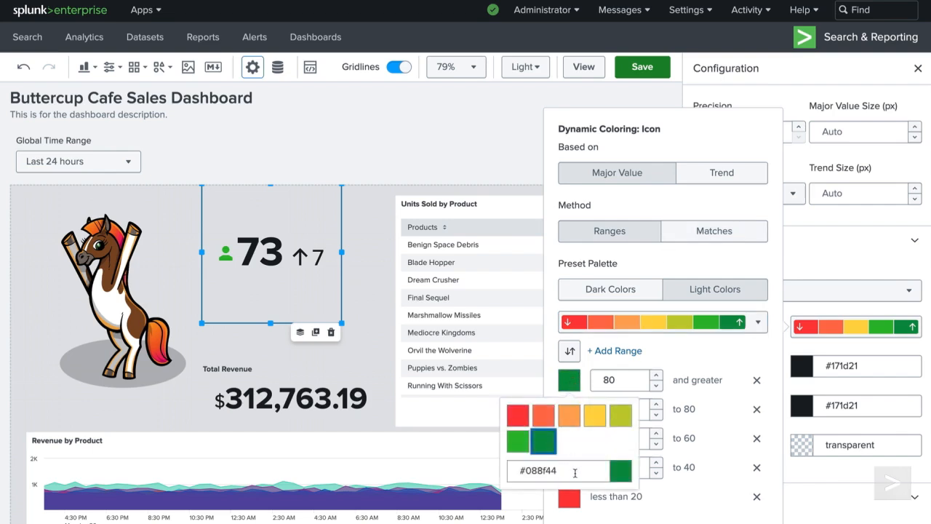
click(553, 451)
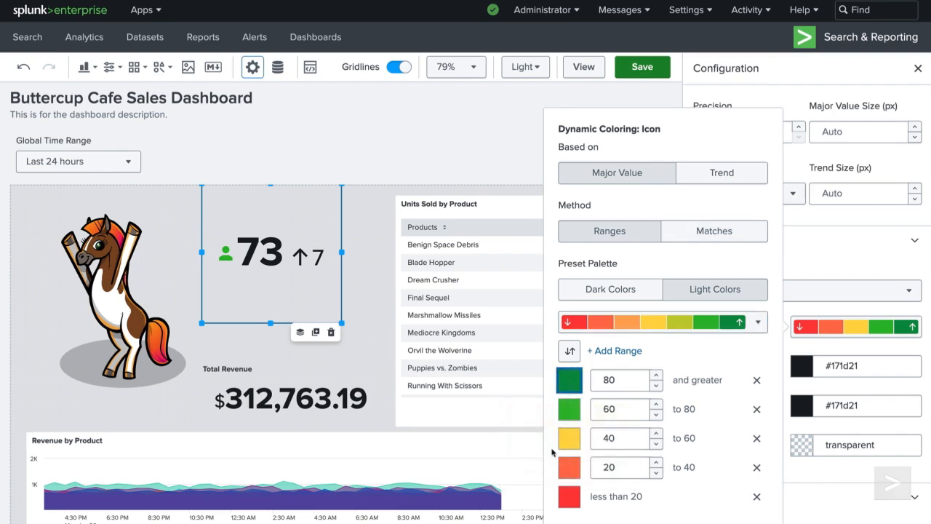
click(615, 351)
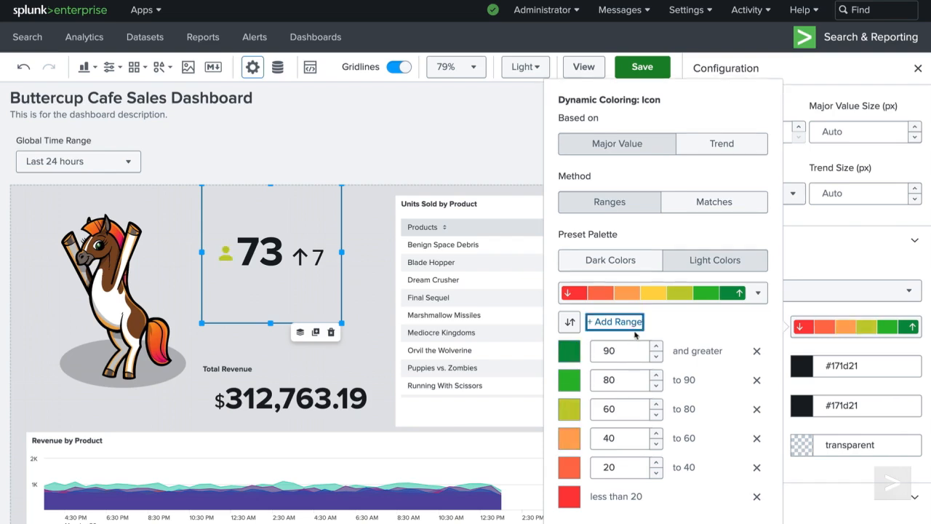
click(634, 327)
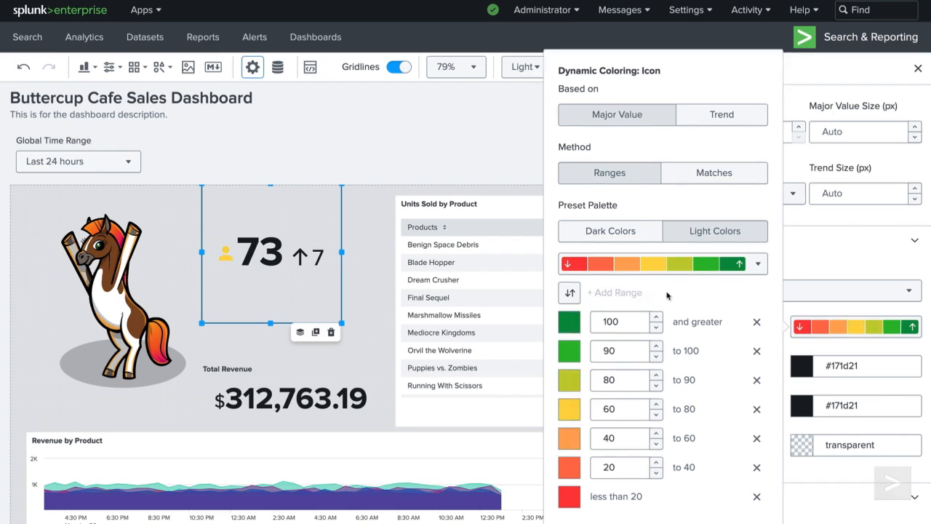
click(757, 322)
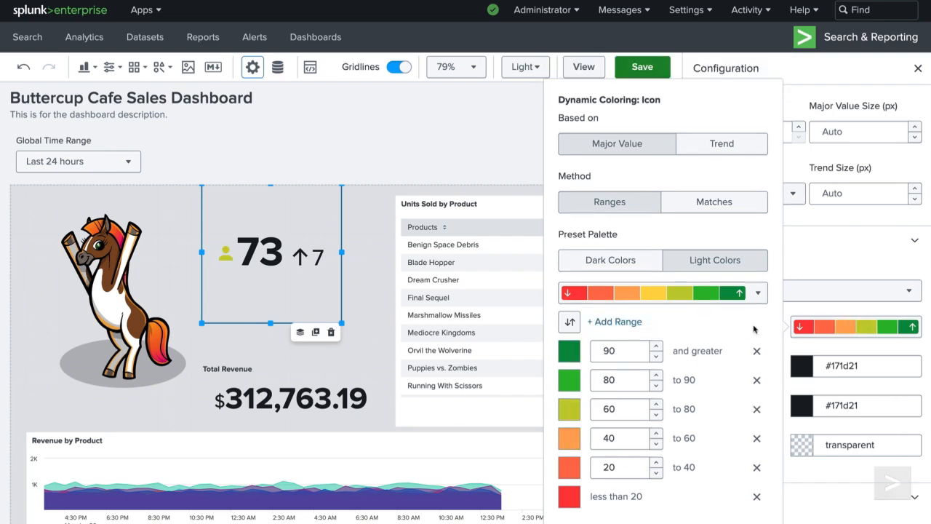
click(756, 351)
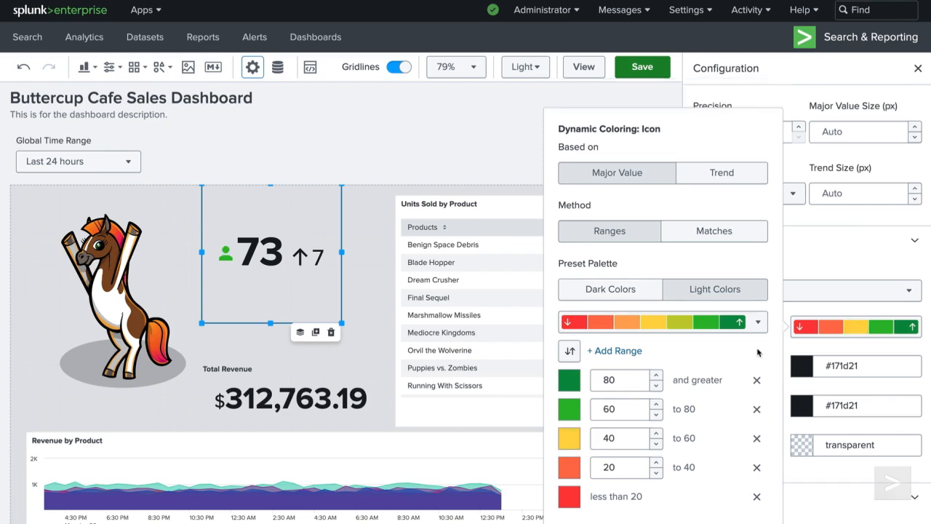
Step: Try reversing the order of the color ranges, then close the coloring settings
click(574, 360)
click(573, 359)
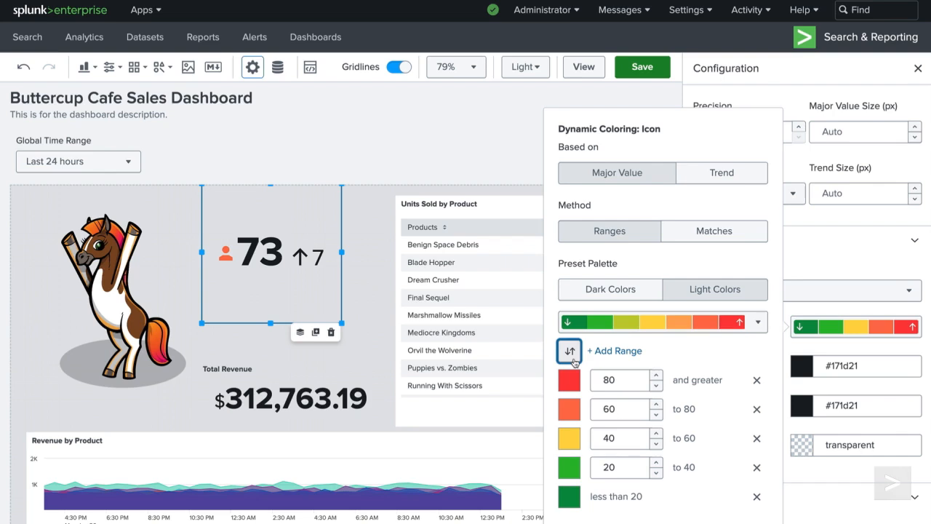
click(573, 359)
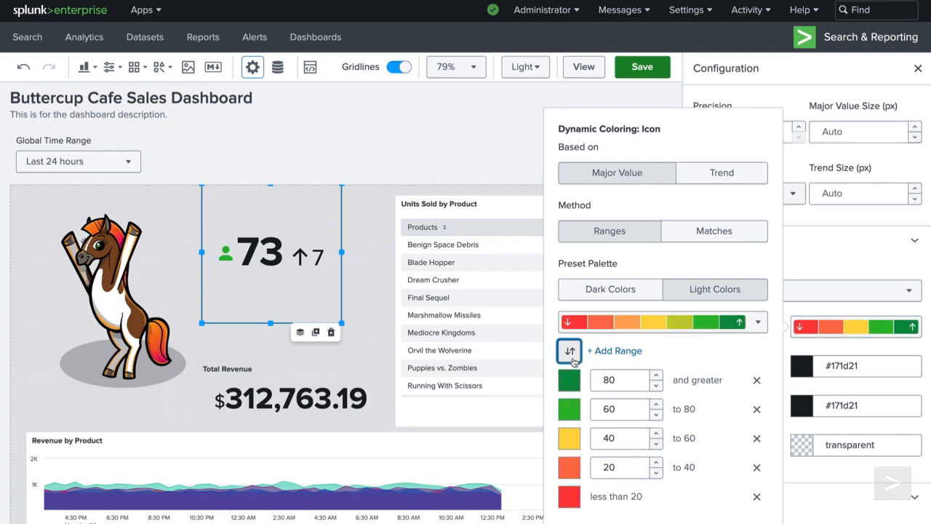
click(814, 349)
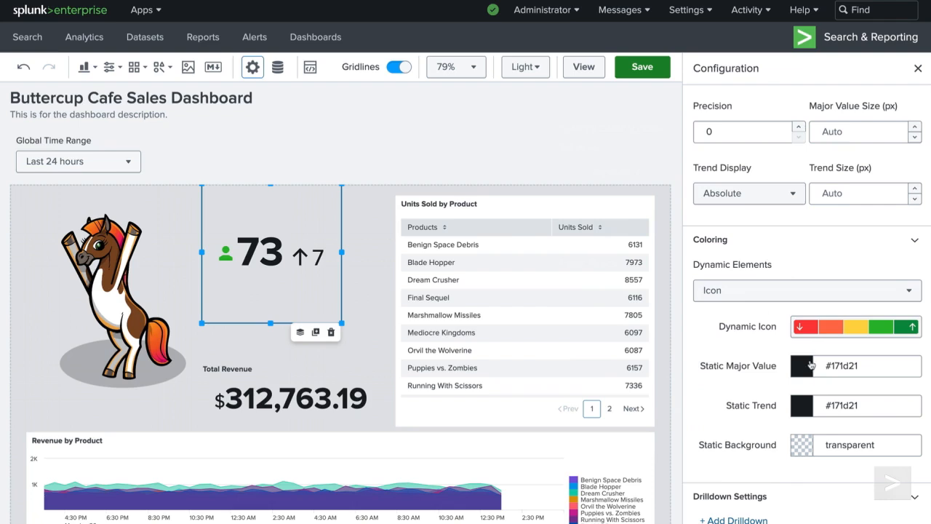
Step: Set the static major value color to purple #5a4575
click(804, 368)
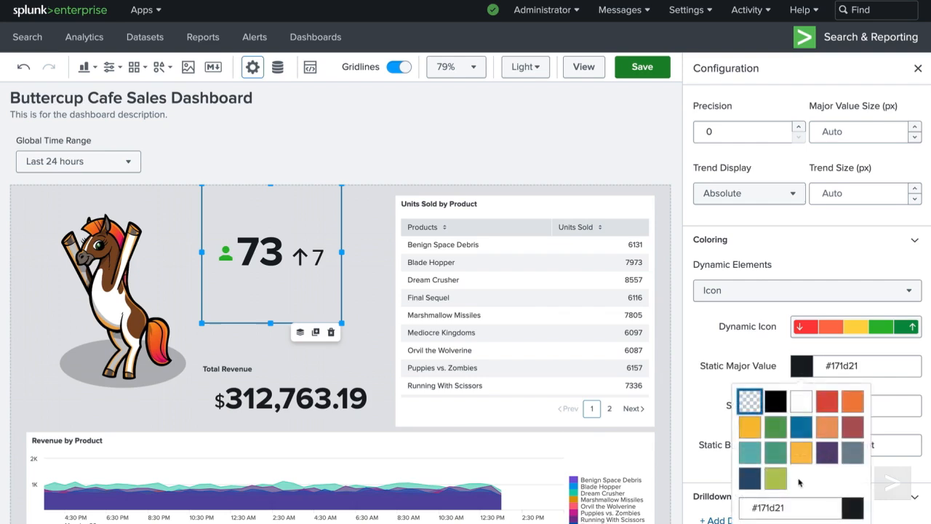
click(828, 454)
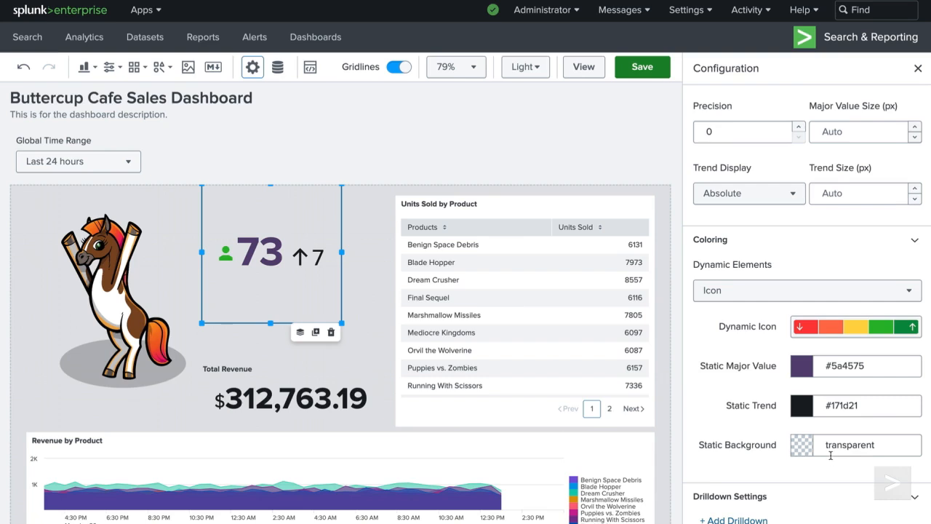
click(805, 412)
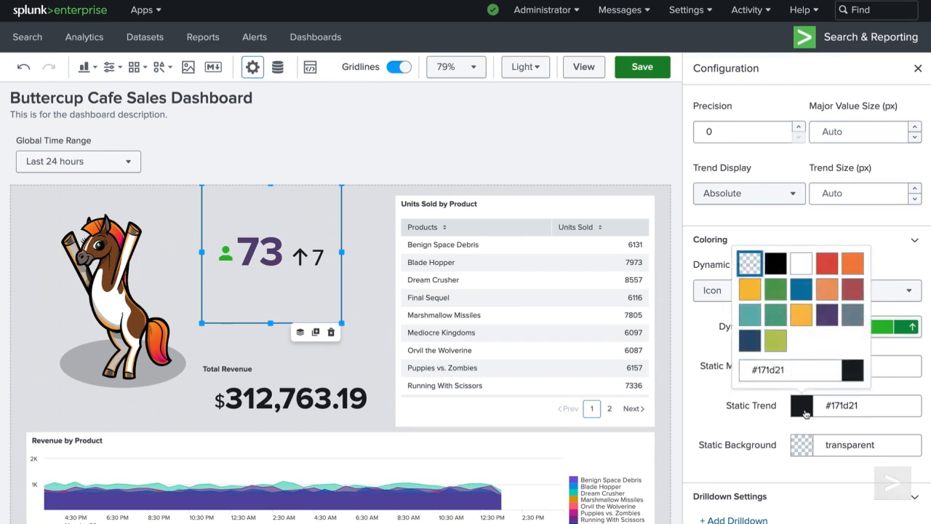
click(806, 414)
click(803, 454)
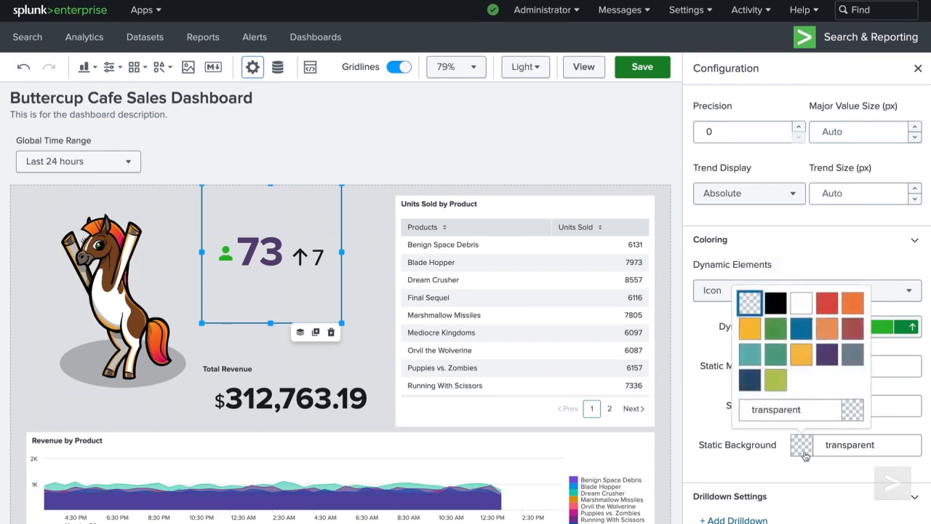
click(805, 456)
Step: Enlarge the active users icon widget toward the product table, then deselect it
drag(342, 324, 397, 368)
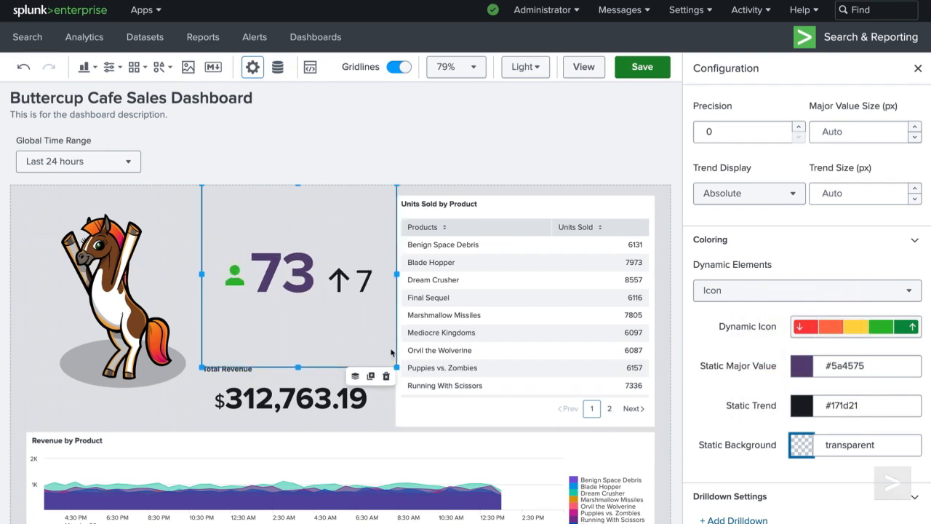
click(387, 404)
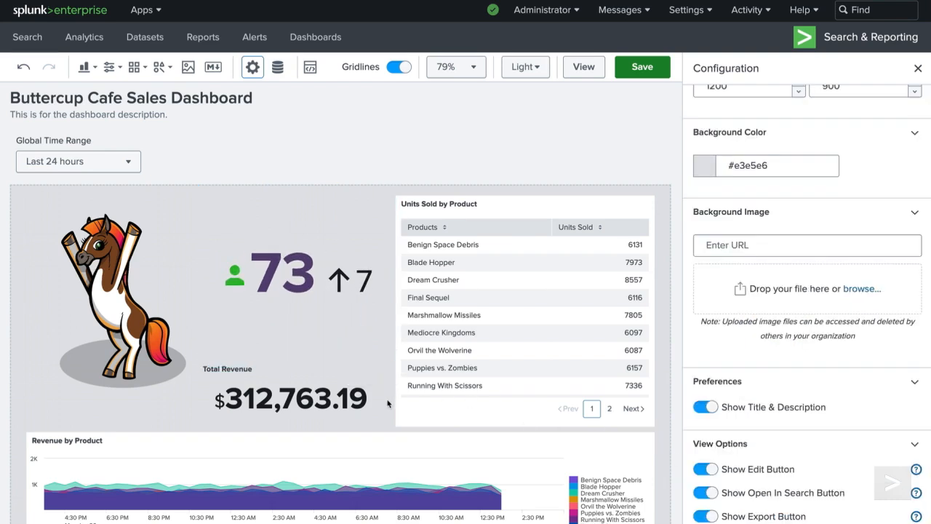